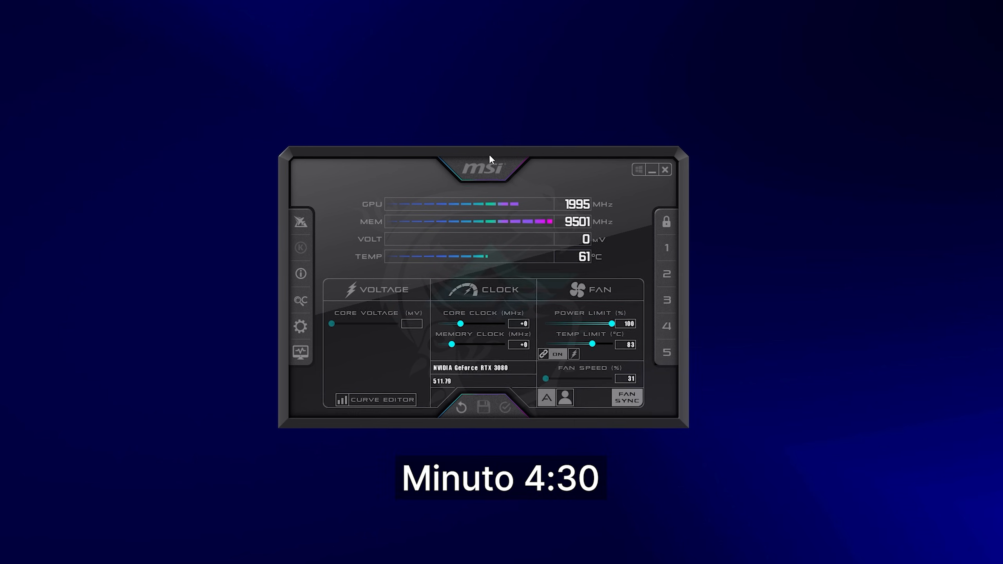
# Open the program's properties at the user interface settings and move the dialog clear of the main window
pyautogui.click(308, 333)
pyautogui.click(495, 182)
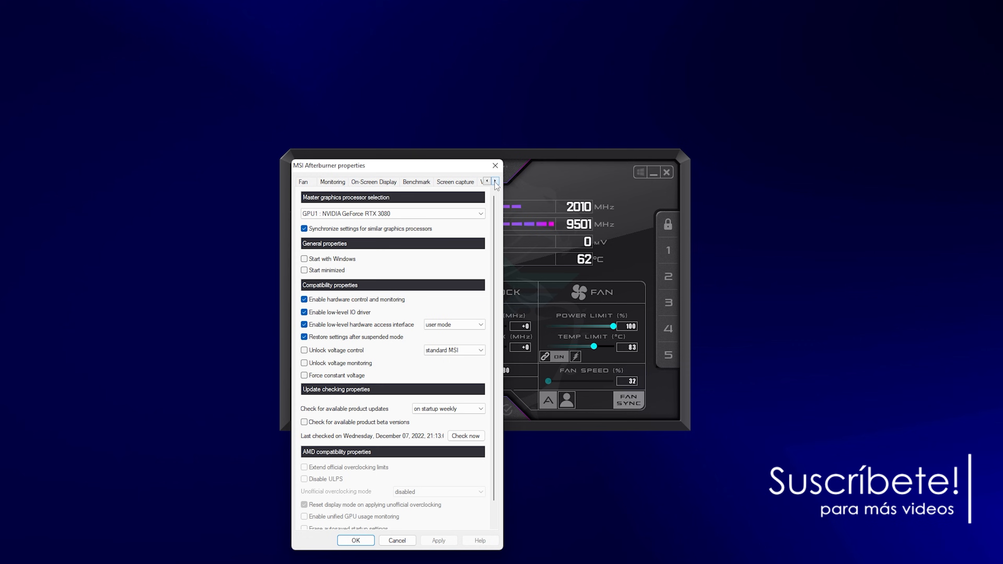
pyautogui.click(495, 182)
pyautogui.click(495, 181)
pyautogui.click(495, 182)
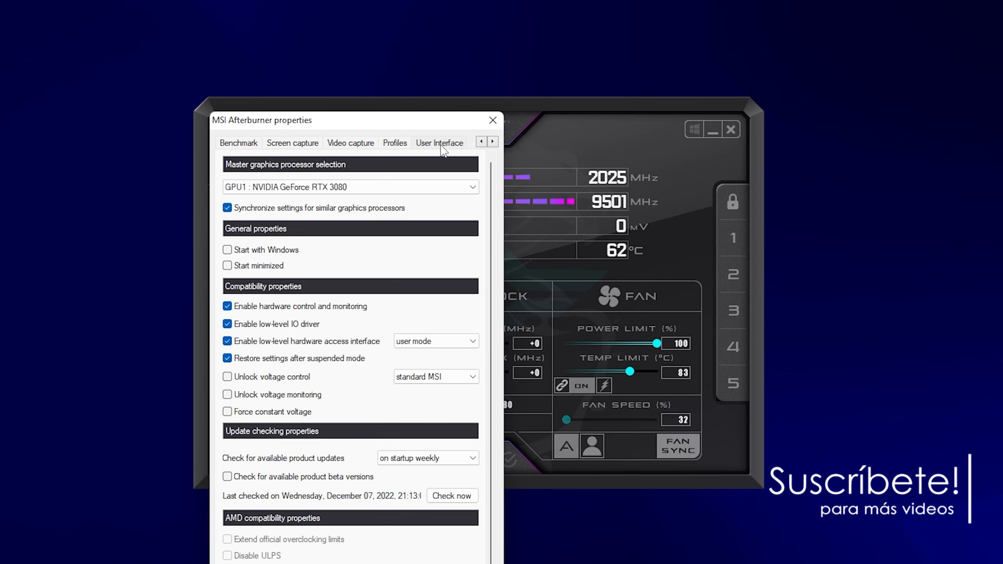
pyautogui.click(441, 146)
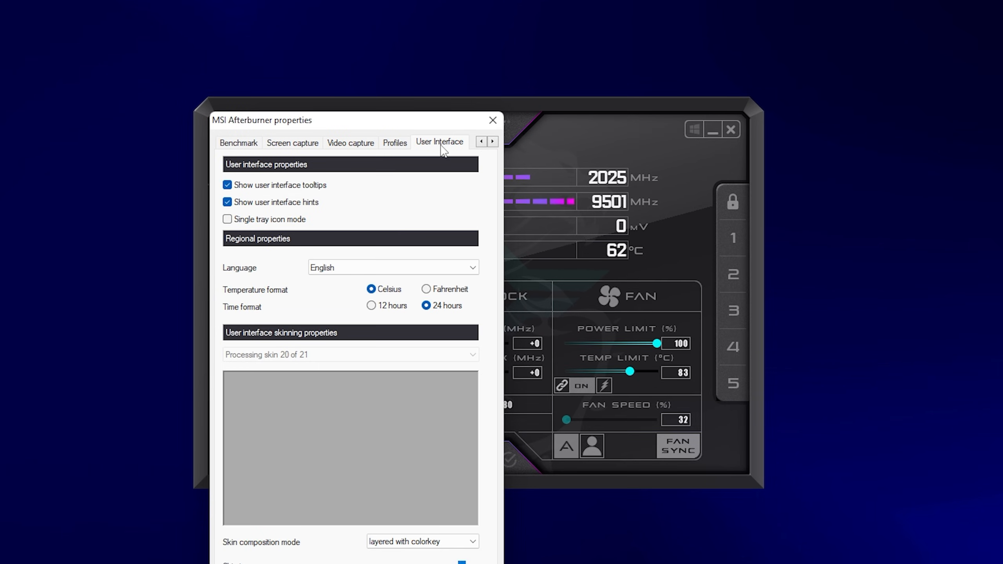
pyautogui.moveTo(369, 128); pyautogui.dragTo(980, 53)
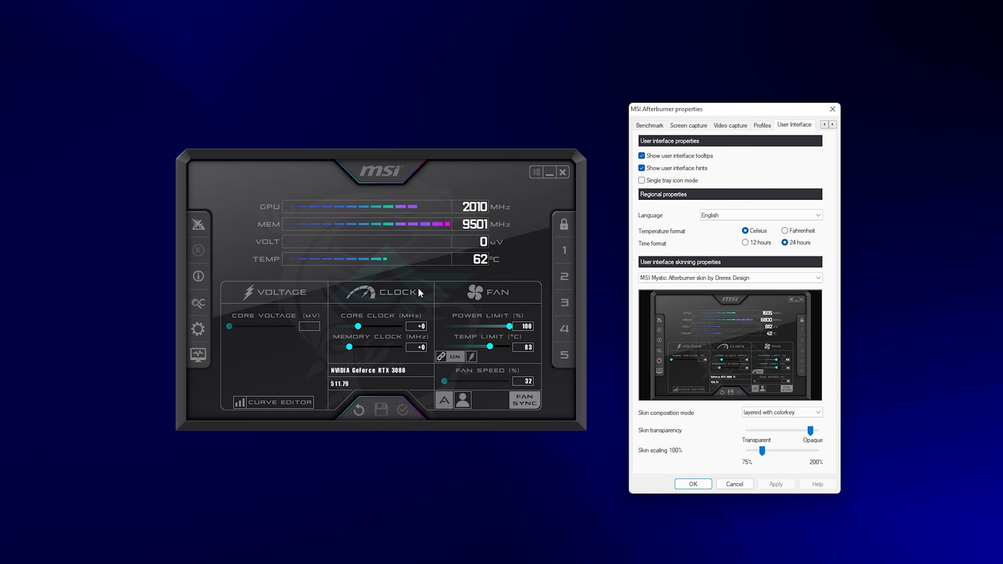
# Preview the default skins, set the interface skin to MSI Mystic Afterburner skin by Drerex Design, and confirm the settings
pyautogui.click(711, 281)
pyautogui.click(712, 293)
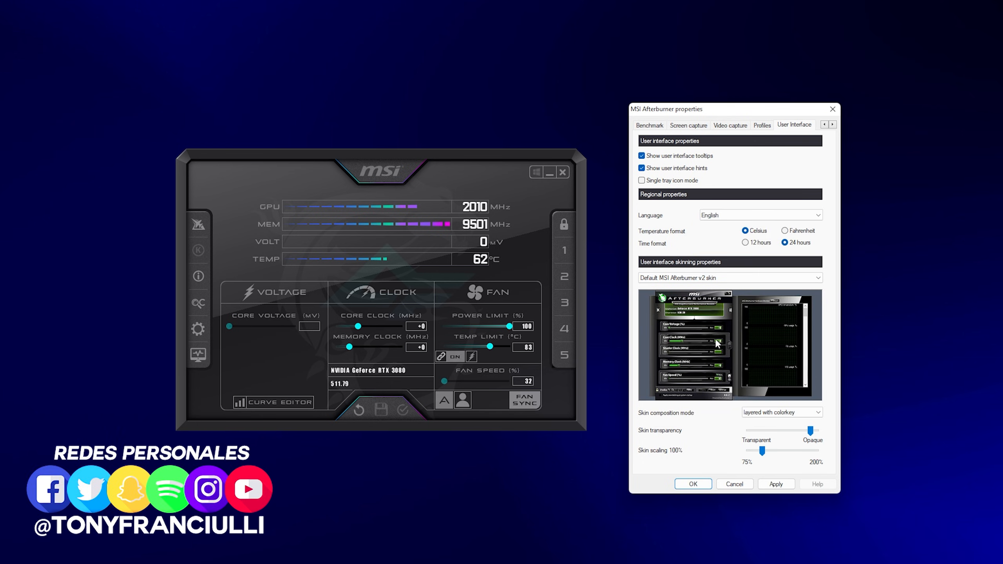
pyautogui.click(717, 277)
pyautogui.click(719, 308)
pyautogui.click(743, 281)
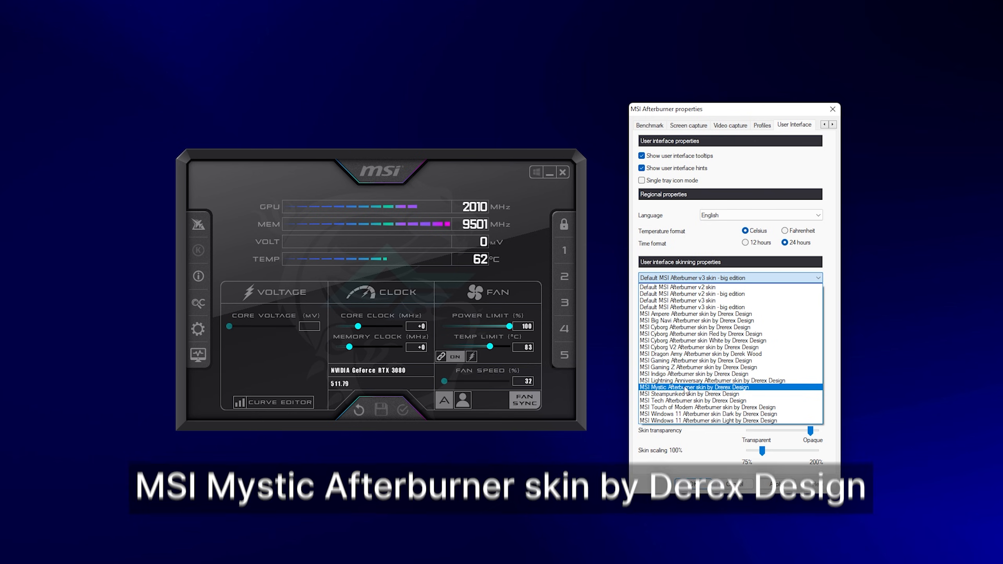
pyautogui.click(699, 388)
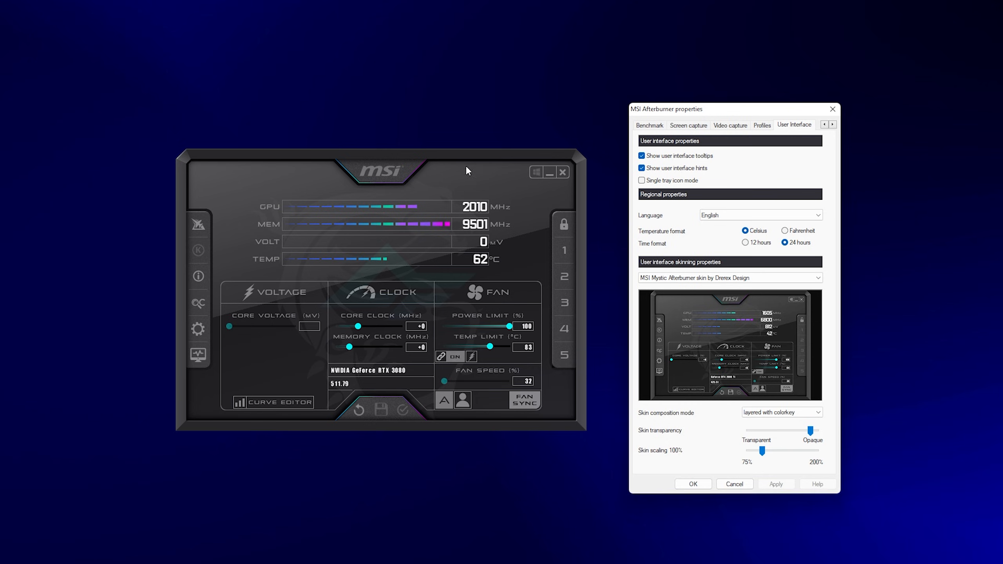
pyautogui.click(693, 483)
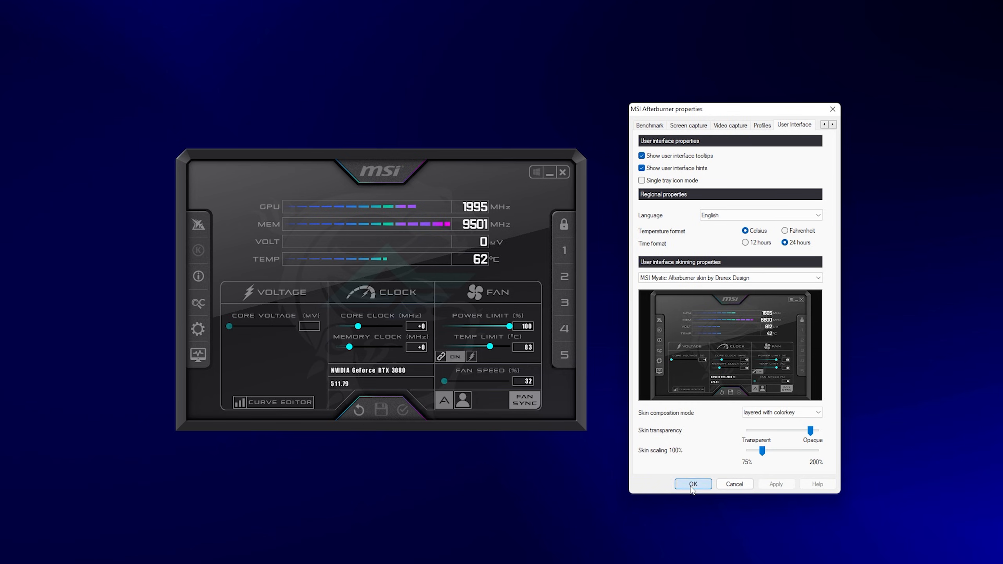
pyautogui.moveTo(369, 154); pyautogui.dragTo(346, 146)
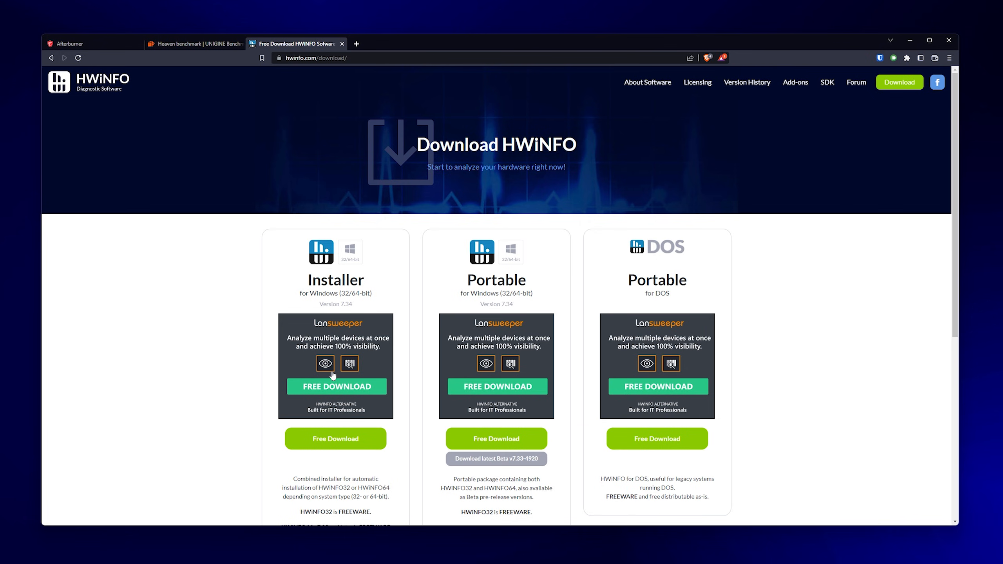
# Download the HWiNFO installer for Windows from the FossHub (Fast CDN) mirror
pyautogui.moveTo(335, 439)
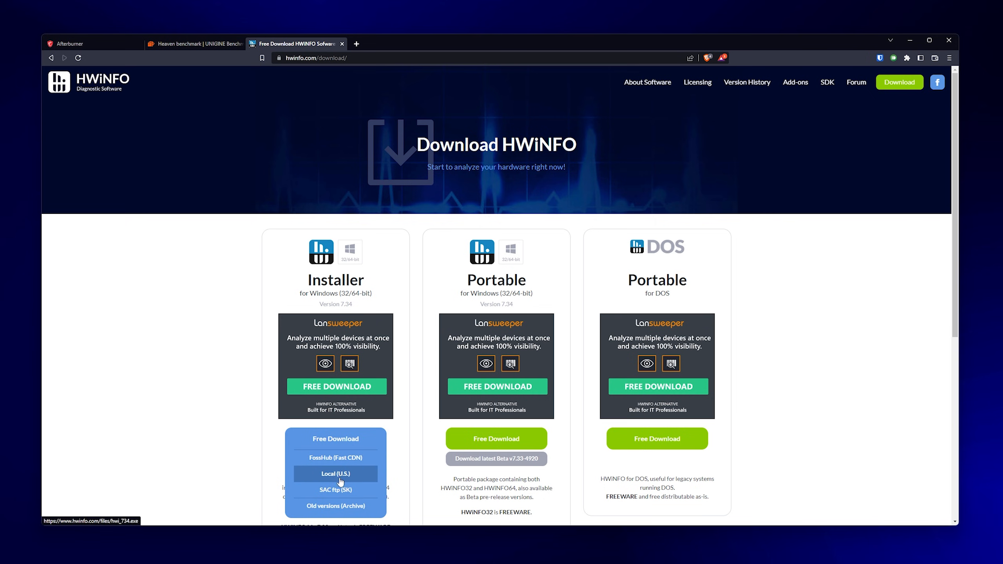
pyautogui.click(336, 457)
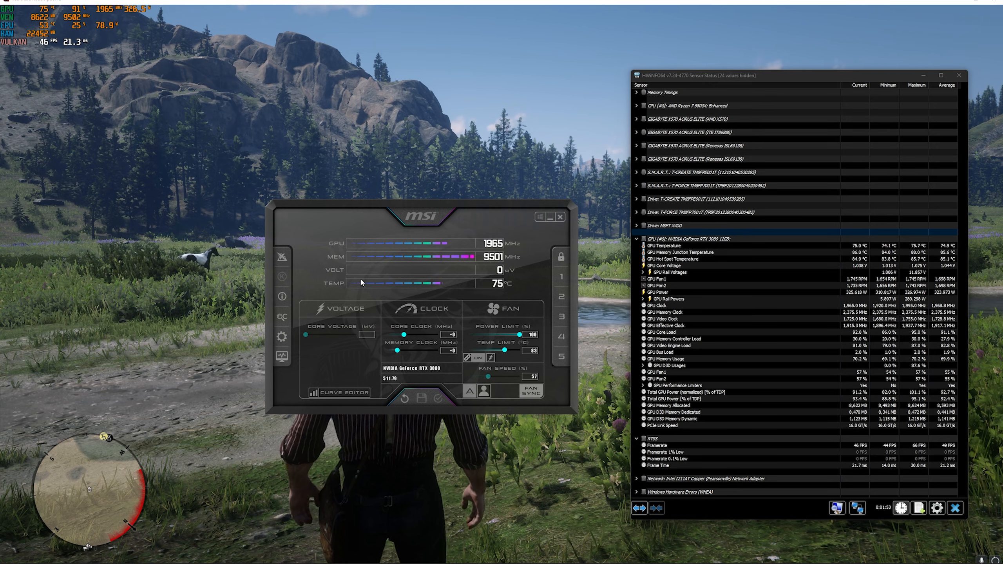
# Open the voltage/frequency curve editor and arrange it beside the Afterburner window
pyautogui.moveTo(442, 211); pyautogui.dragTo(467, 196)
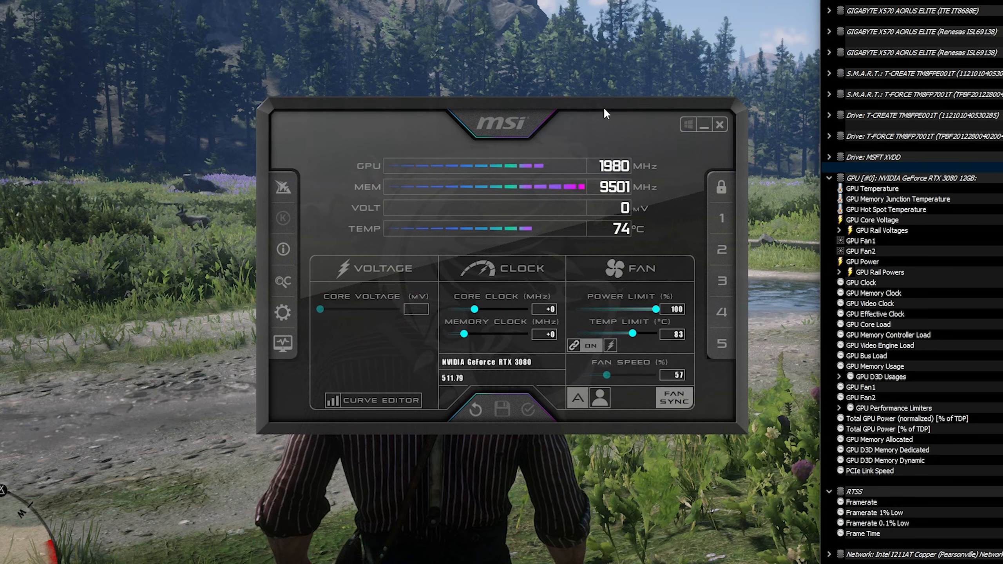
pyautogui.moveTo(606, 114); pyautogui.dragTo(618, 109)
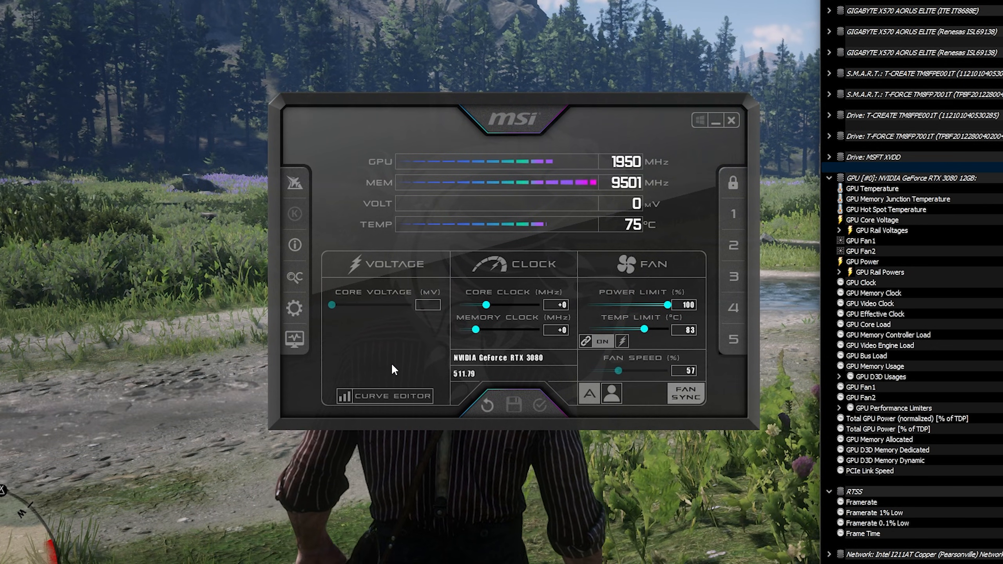
pyautogui.click(391, 394)
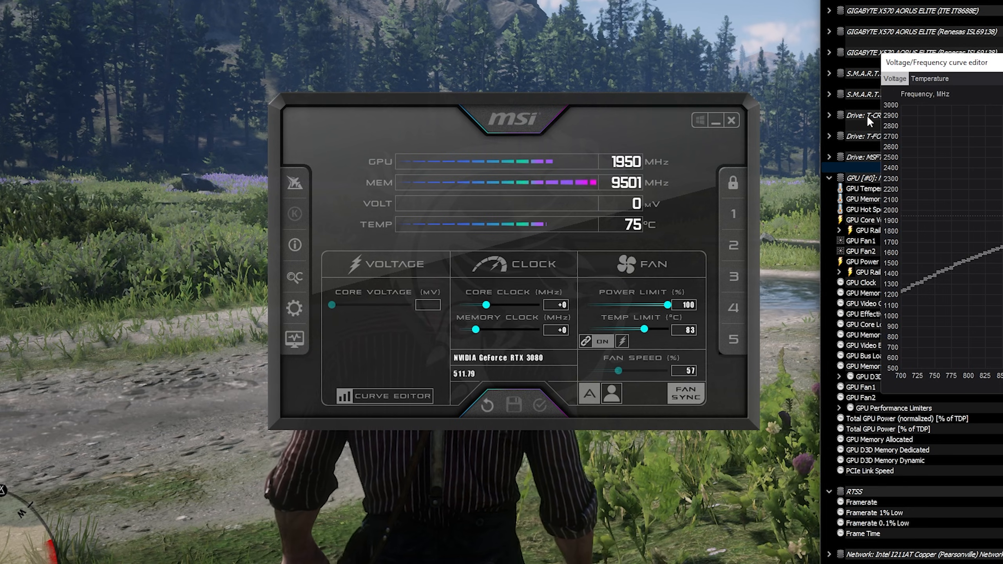
pyautogui.hotkey('ctrl', 'f')
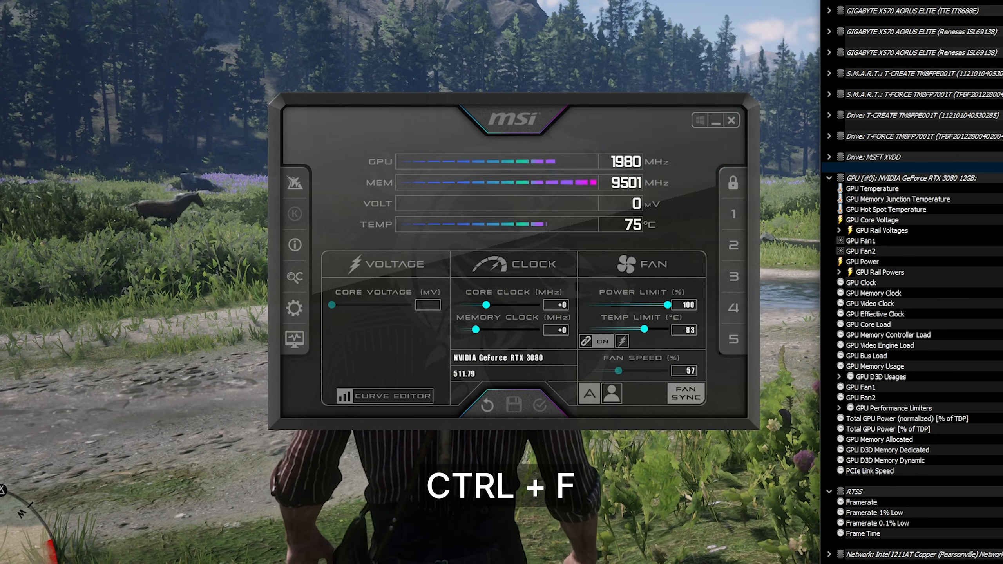
pyautogui.click(366, 397)
pyautogui.moveTo(537, 48); pyautogui.dragTo(670, 70)
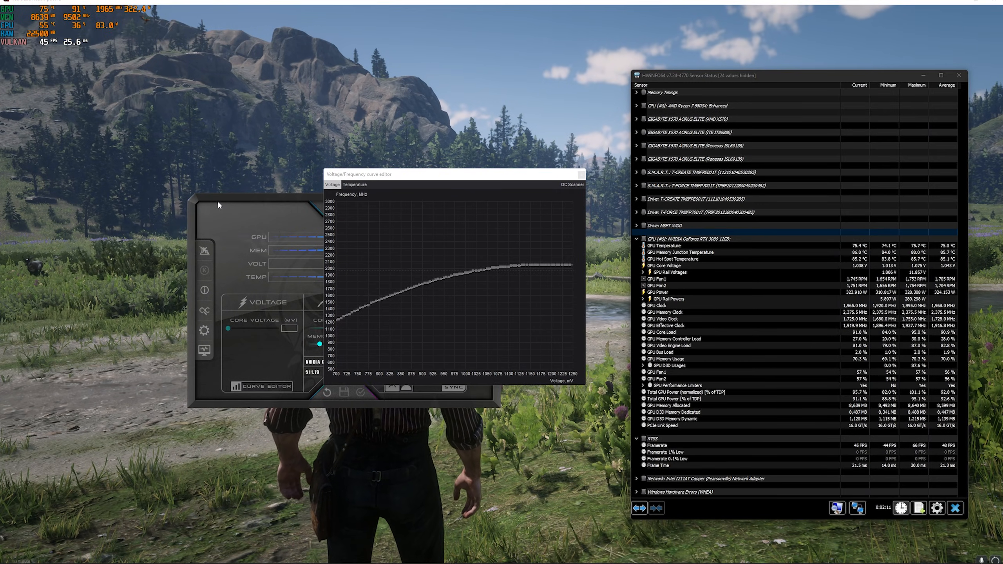
pyautogui.moveTo(219, 204); pyautogui.dragTo(42, 188)
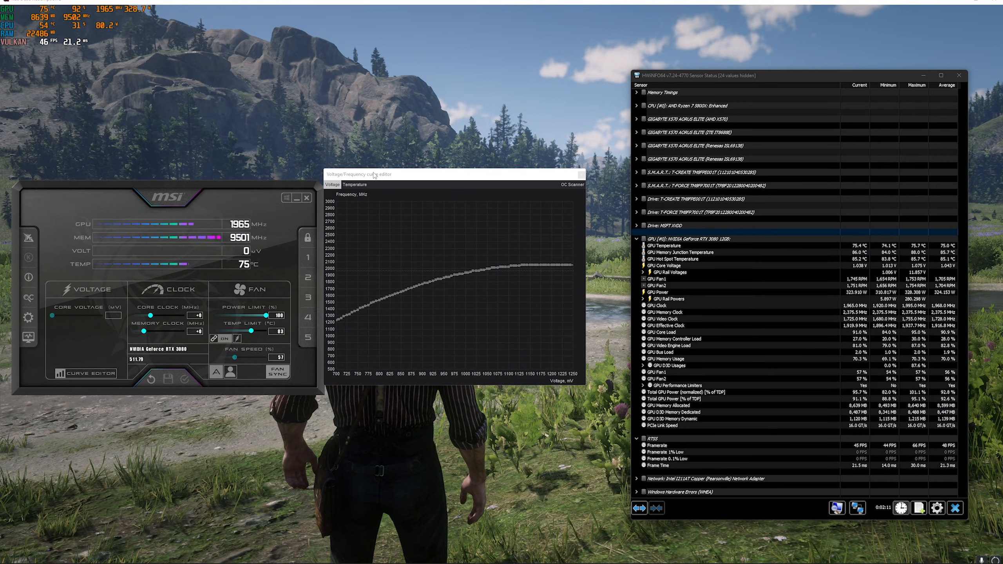
pyautogui.moveTo(374, 175); pyautogui.dragTo(248, 143)
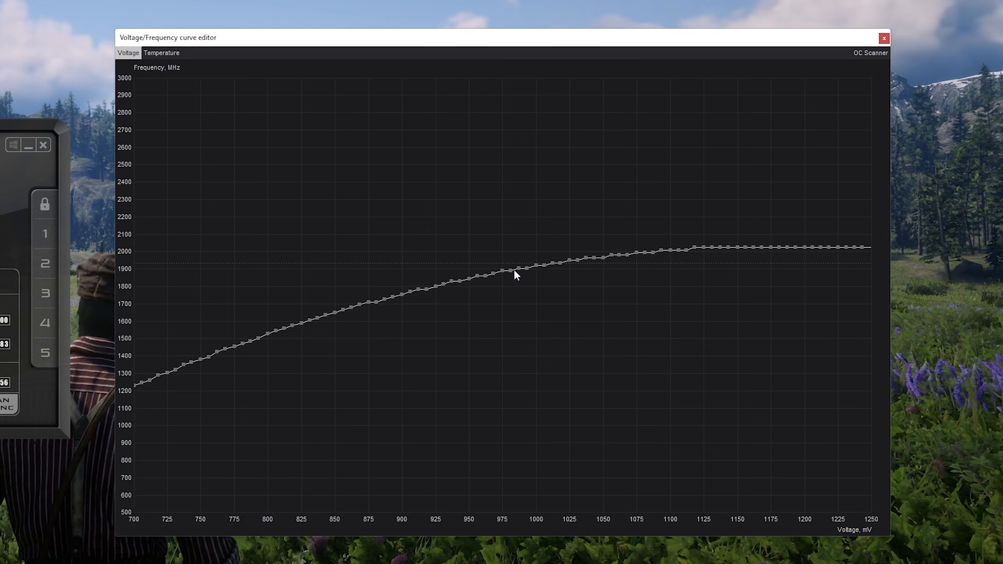
# Raise the 975 mV curve point to 1969 MHz and flatten every point from there to 1250 mV at that frequency
pyautogui.click(502, 272)
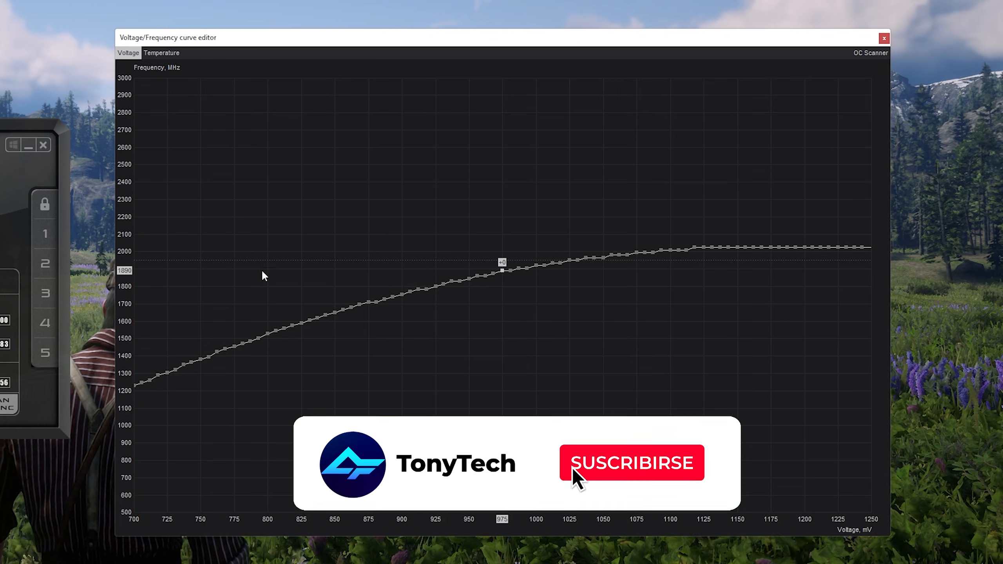
pyautogui.moveTo(501, 271); pyautogui.dragTo(504, 256)
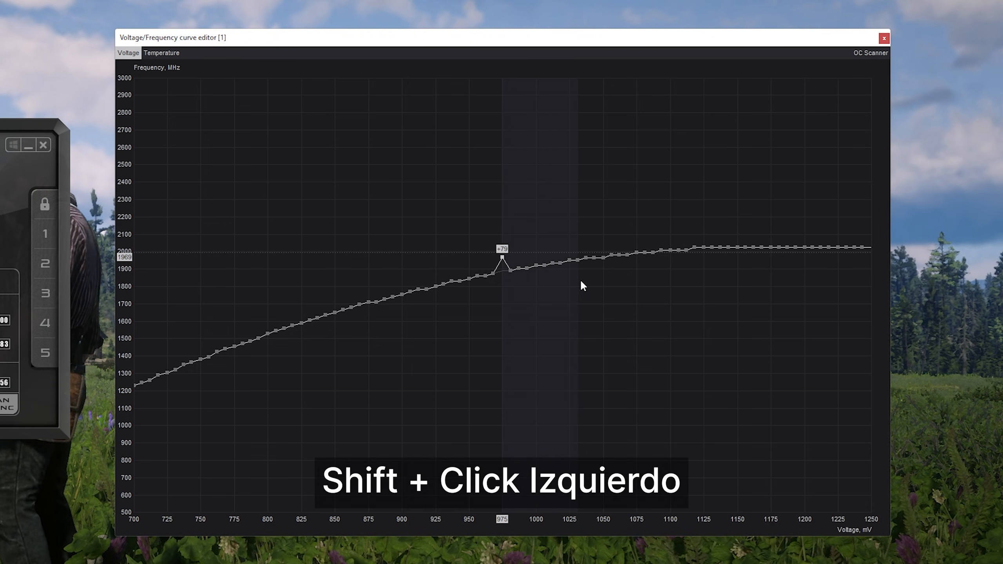
pyautogui.moveTo(677, 289); pyautogui.dragTo(791, 291)
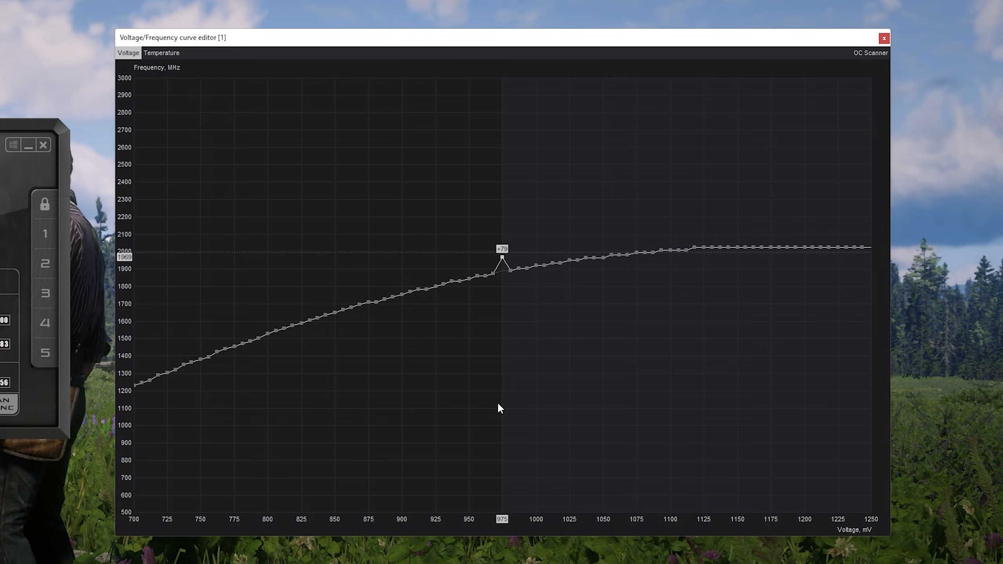
pyautogui.hotkey('shift', 'Return')
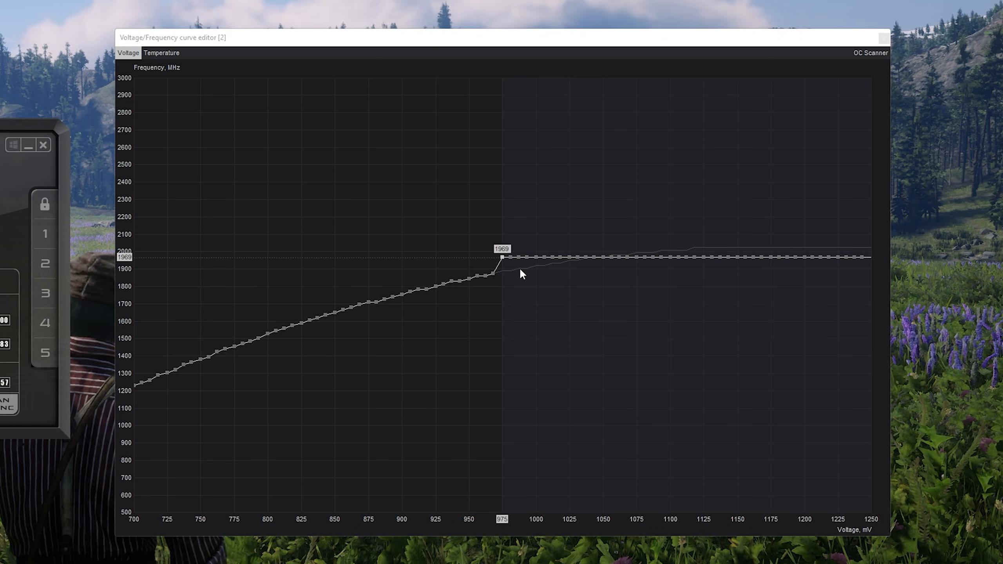
# Clear the range selection, apply the edited voltage/frequency curve to the GPU, and close the curve editor
pyautogui.click(510, 276)
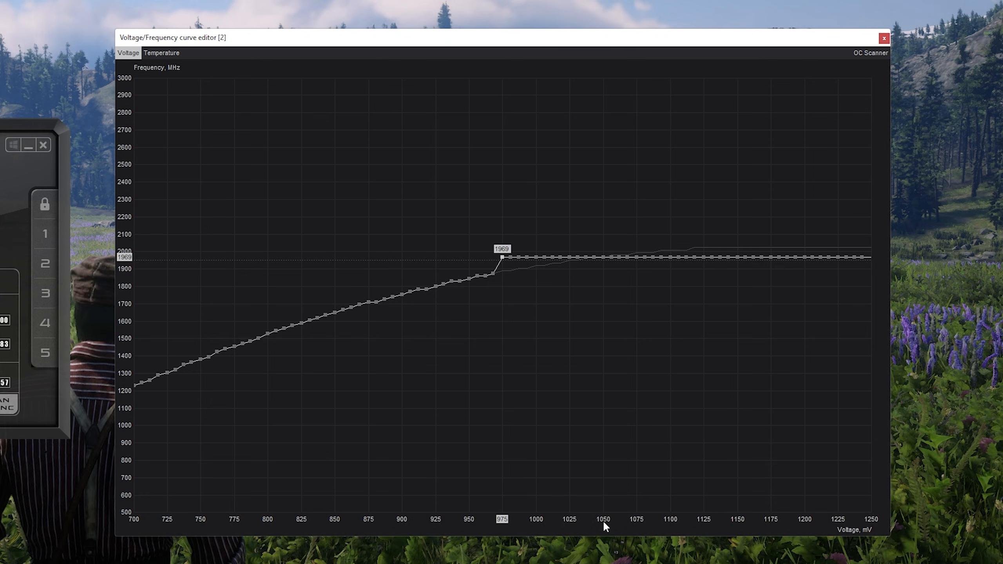
pyautogui.click(604, 258)
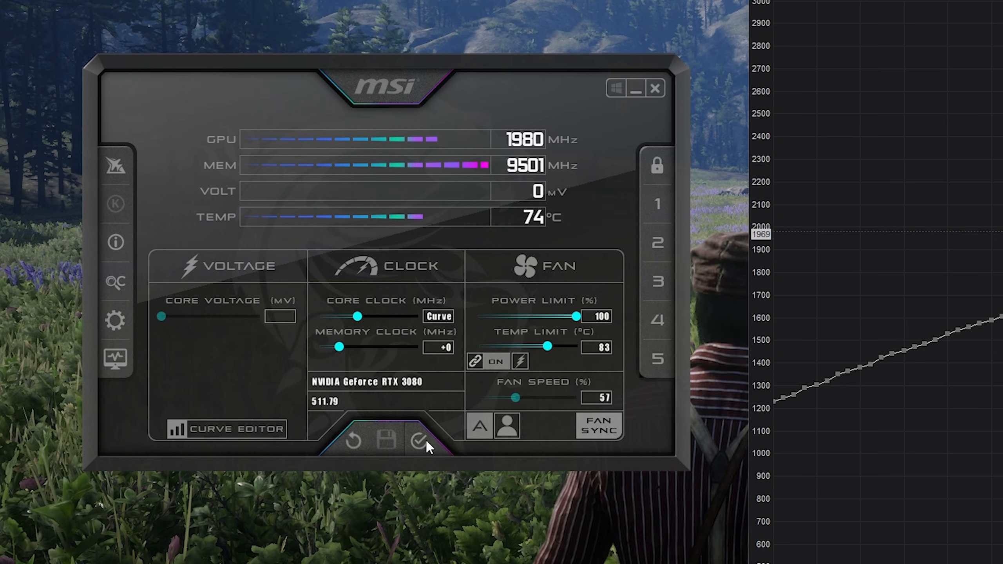
pyautogui.click(419, 440)
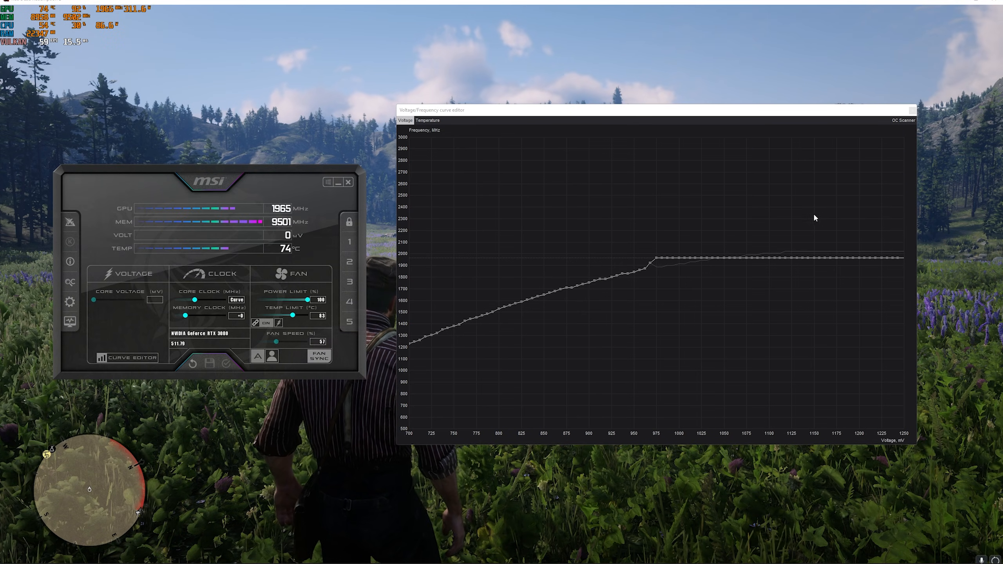
pyautogui.click(911, 110)
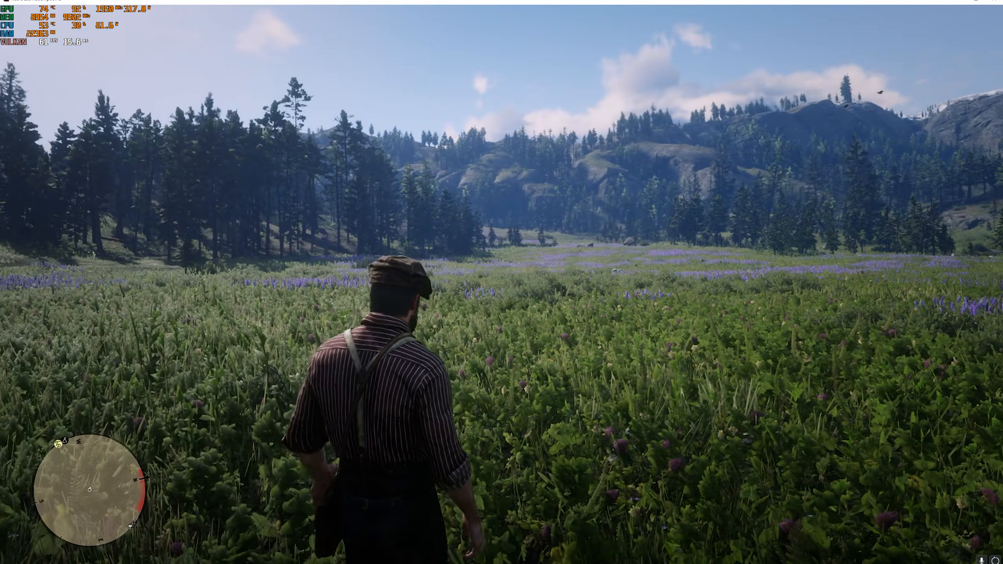
# Walk around in the running game to test the applied curve, and return to Afterburner's voltage/frequency curve editor
pyautogui.press('w')
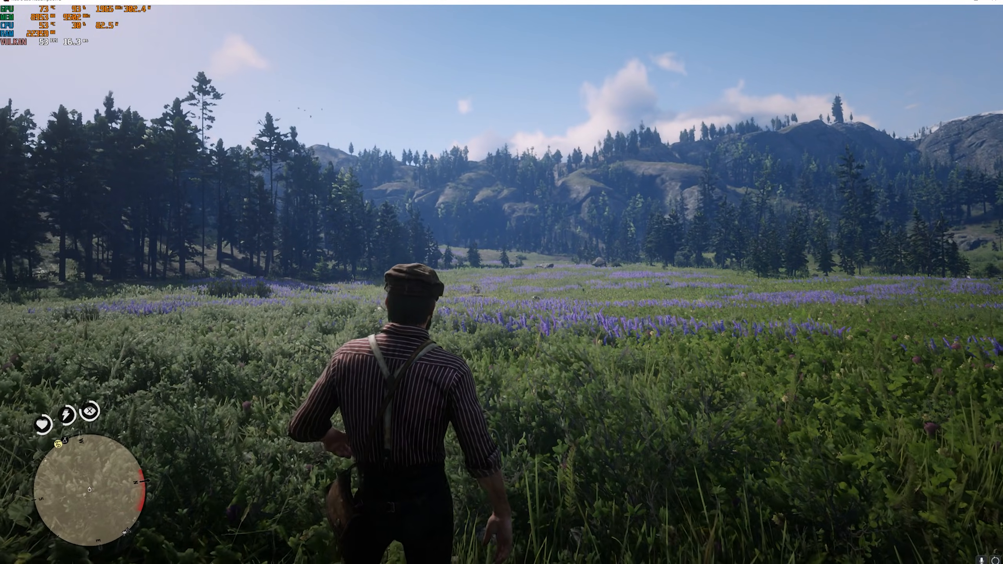
pyautogui.press('z')
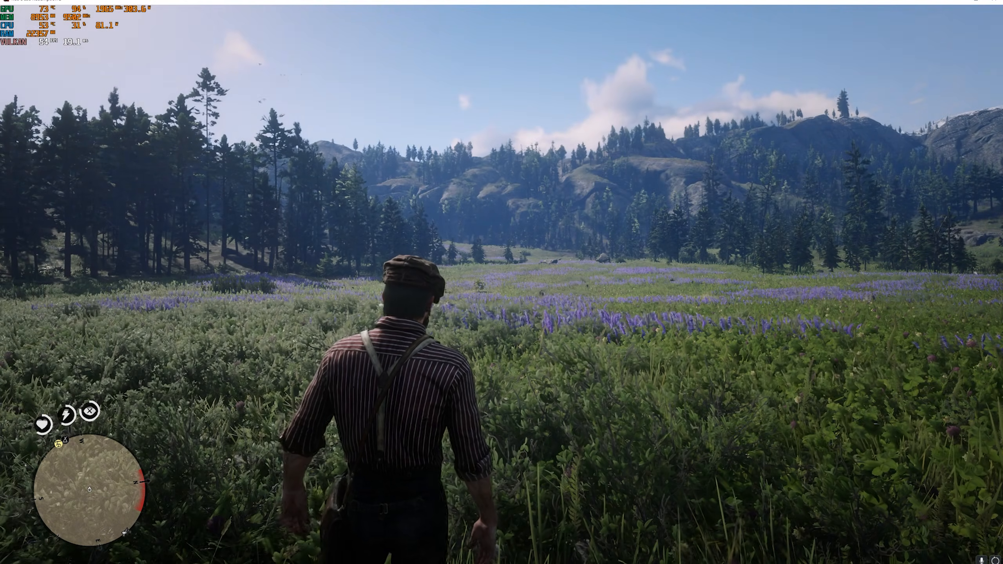
pyautogui.press('z')
pyautogui.hotkey('alt', 'Tab')
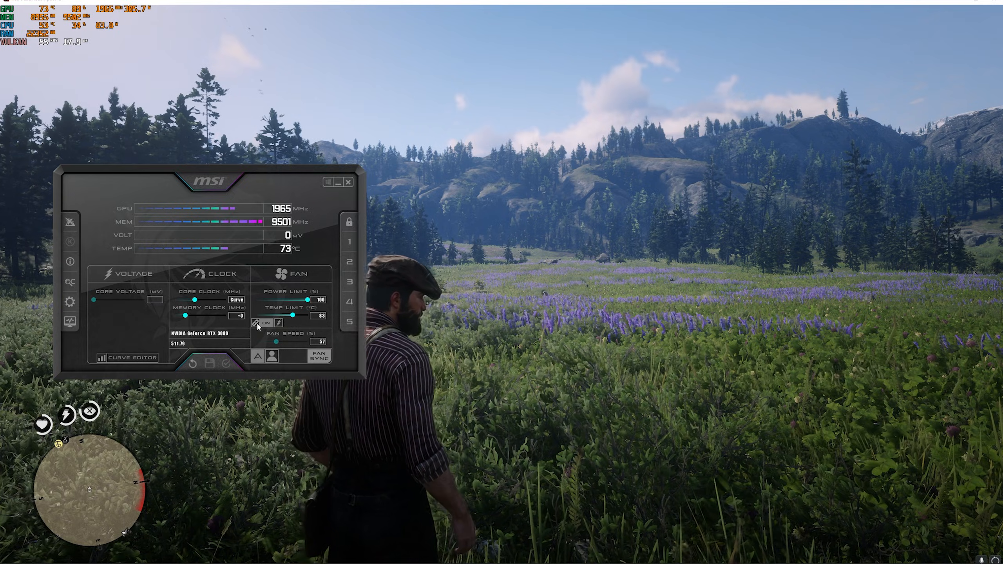
pyautogui.click(136, 357)
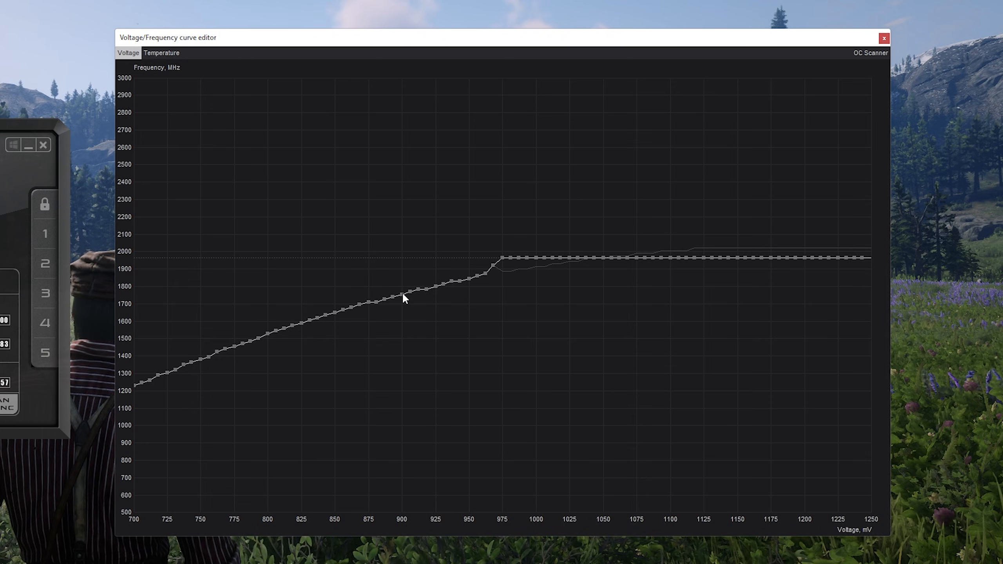
# Try raising the 900 mV curve point to about 1953 MHz
pyautogui.moveTo(402, 295); pyautogui.dragTo(402, 261)
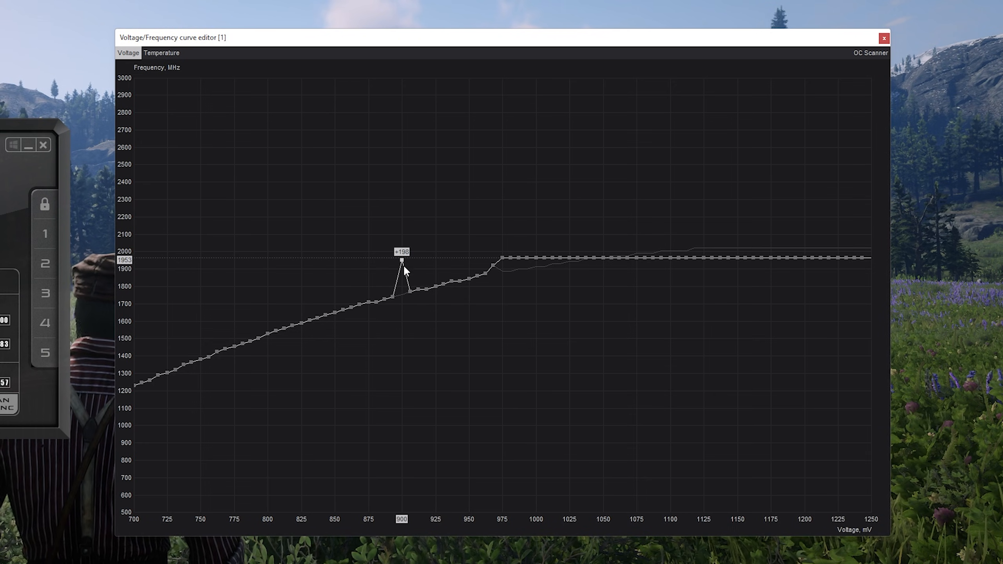
pyautogui.moveTo(401, 260); pyautogui.dragTo(401, 293)
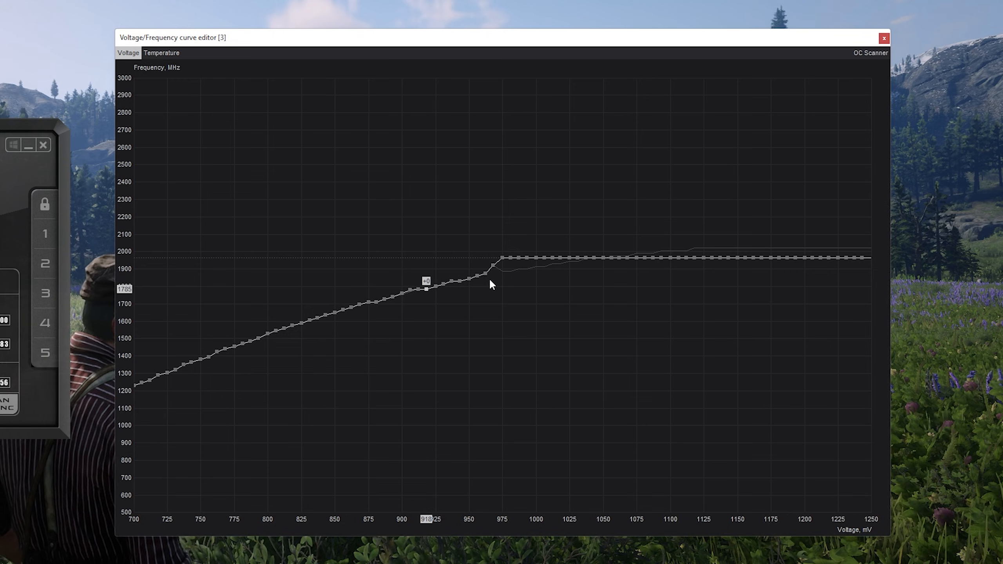
# Examine the frequencies of the curve points at 975 mV and between 900 and 925 mV
pyautogui.click(502, 257)
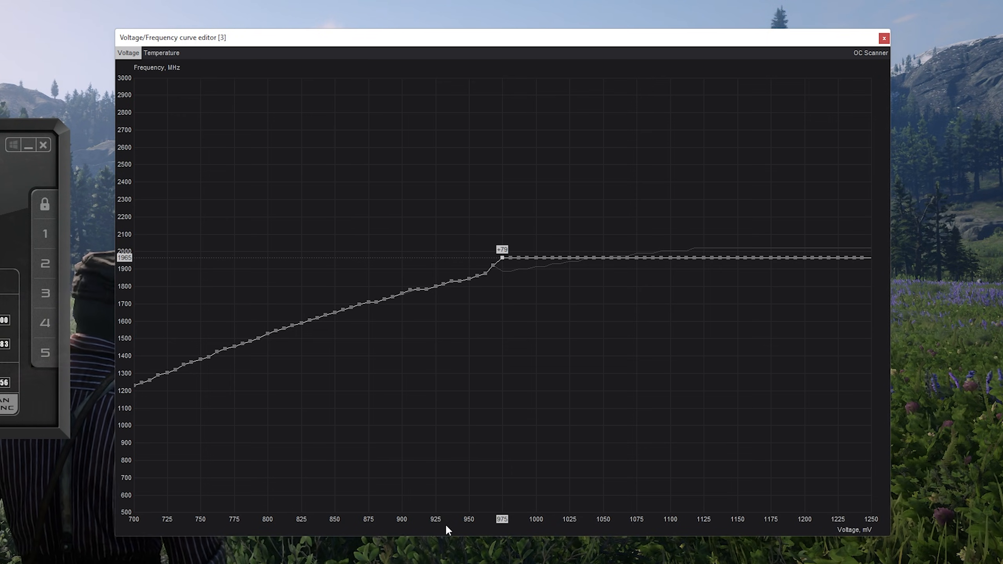
pyautogui.click(435, 285)
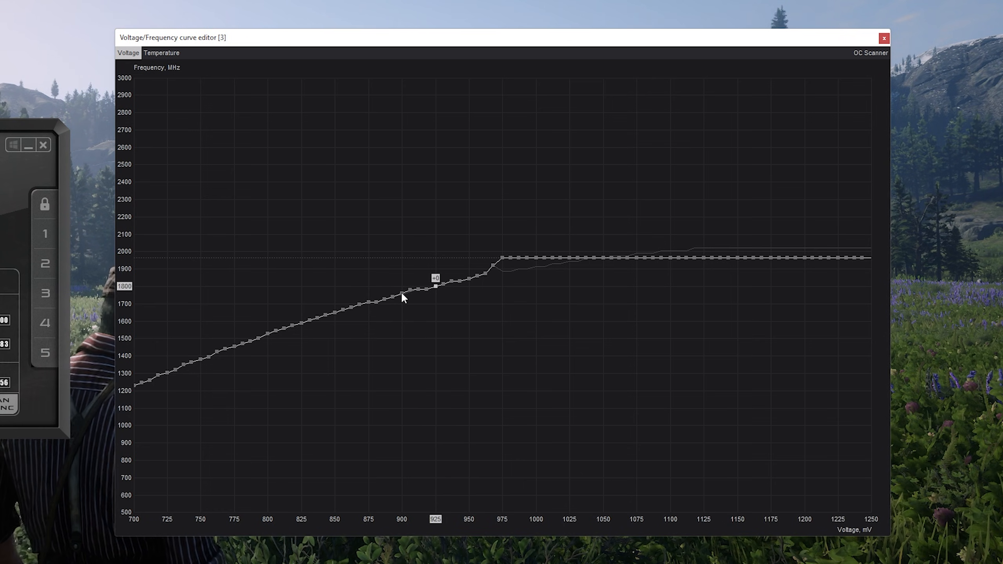
pyautogui.click(401, 293)
pyautogui.click(411, 290)
pyautogui.click(418, 289)
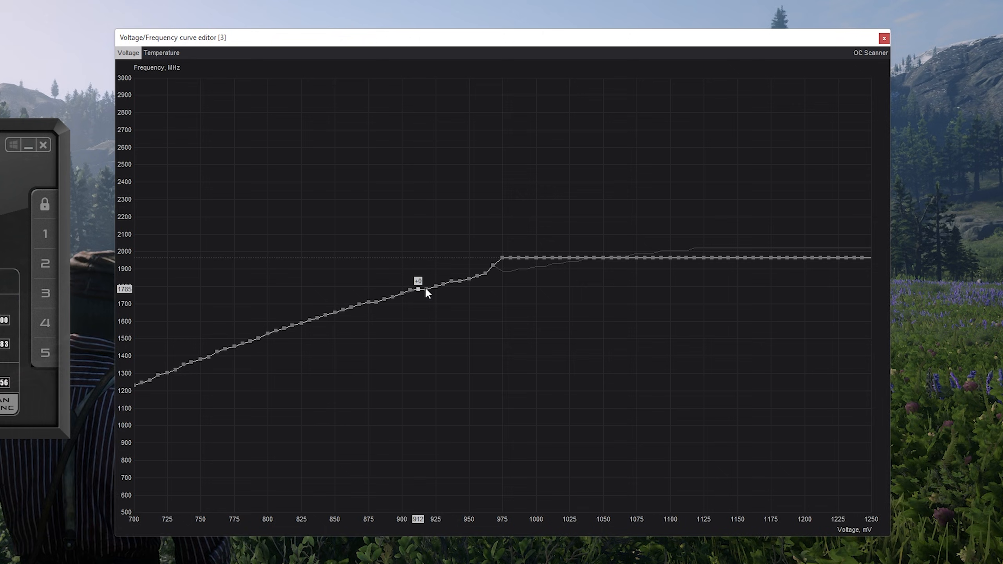
# Raise the 950 mV curve point to 1969 MHz and flatten the curve from 950 mV upwards at that frequency
pyautogui.click(425, 289)
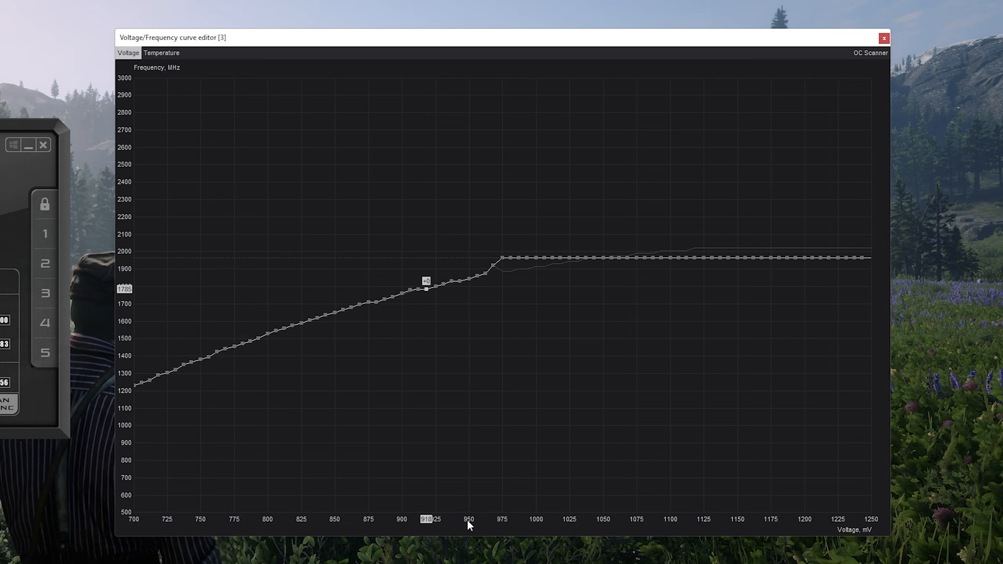
pyautogui.click(468, 280)
pyautogui.moveTo(468, 278); pyautogui.dragTo(470, 258)
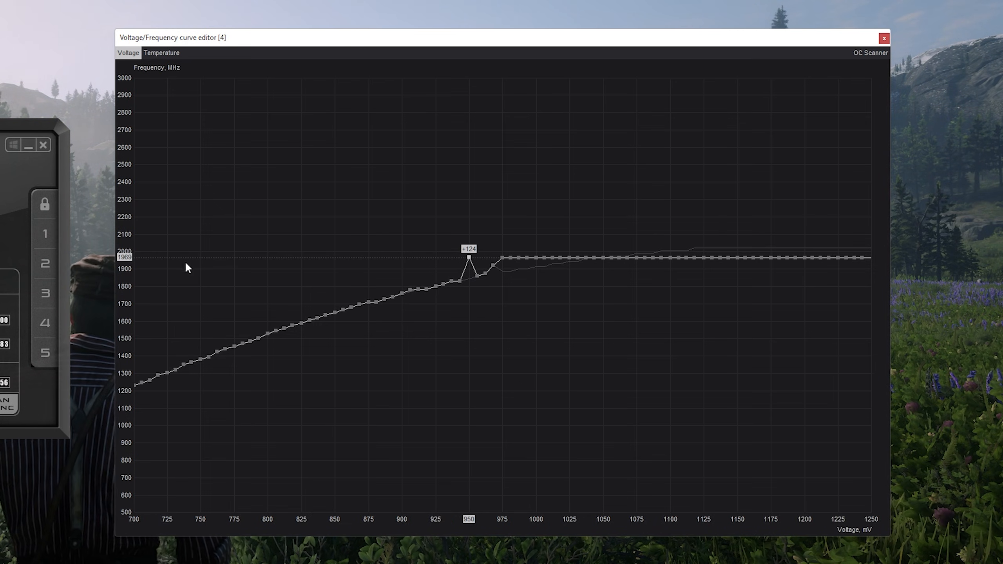
pyautogui.keyDown('shift'); pyautogui.click(470, 228); pyautogui.keyUp('shift')
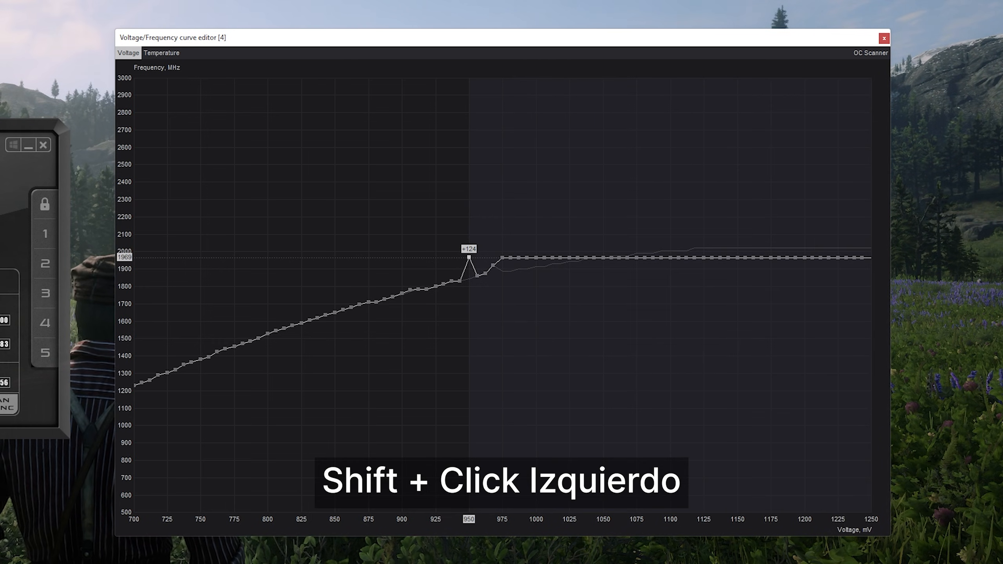
pyautogui.hotkey('shift', 'Return')
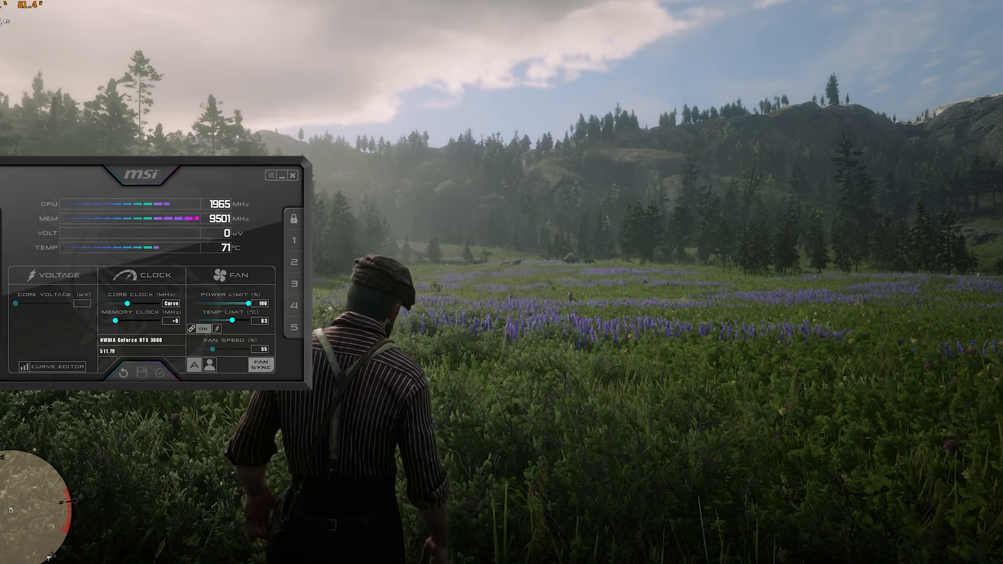
# Switch to the running game to test the flattened curve, and check the curve's shape in Afterburner's voltage/frequency curve editor
pyautogui.hotkey('alt', 'Tab')
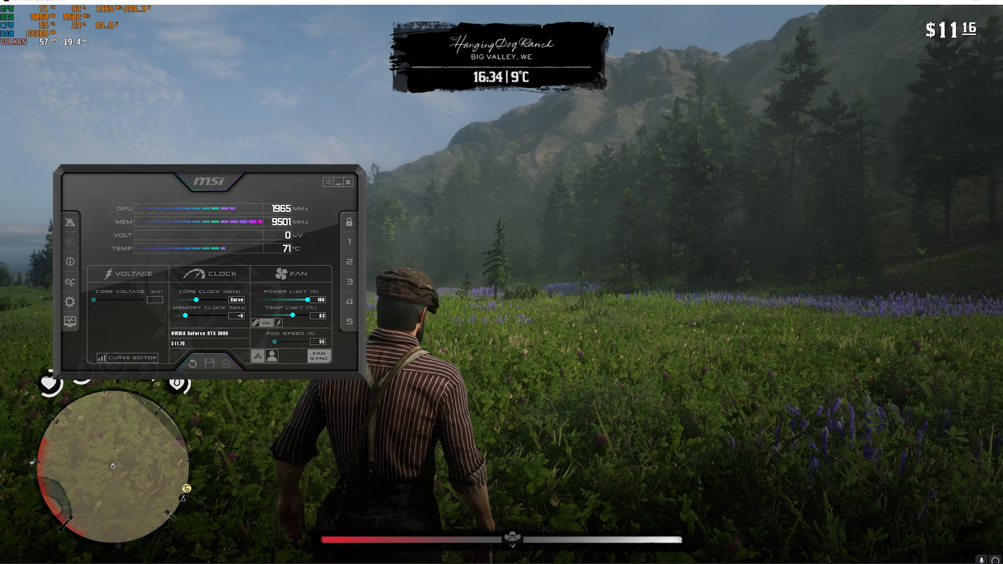
pyautogui.click(143, 359)
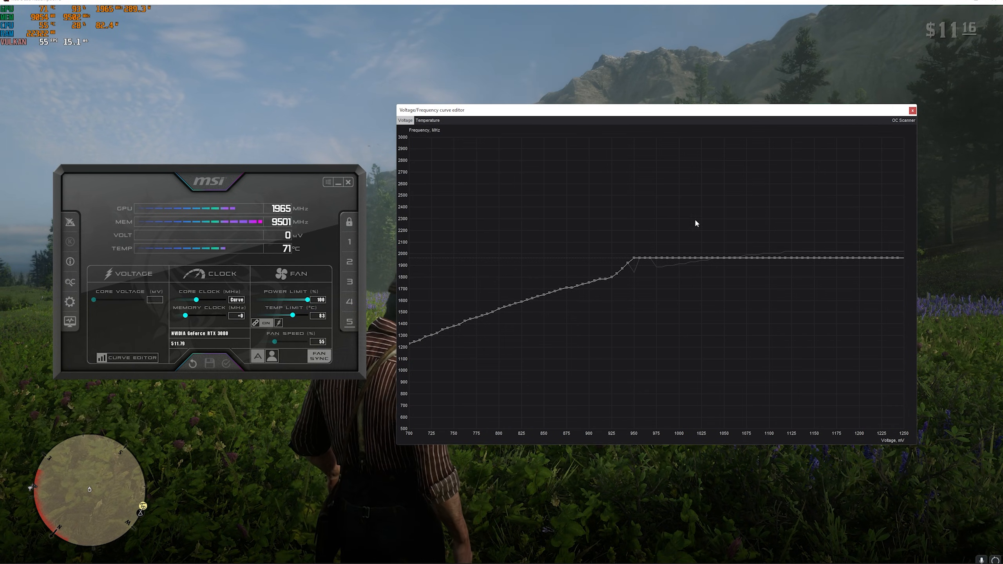
pyautogui.click(912, 111)
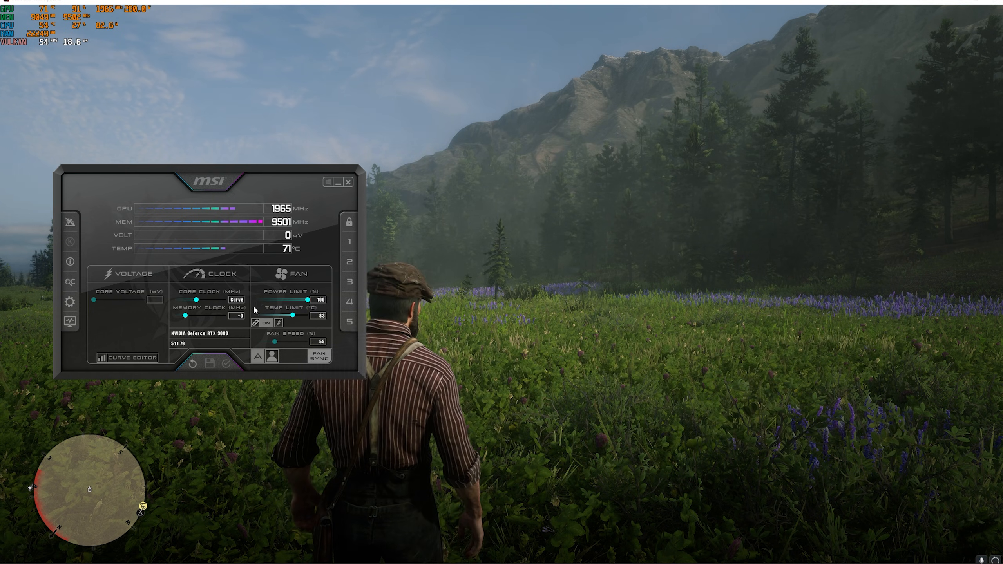
pyautogui.click(130, 358)
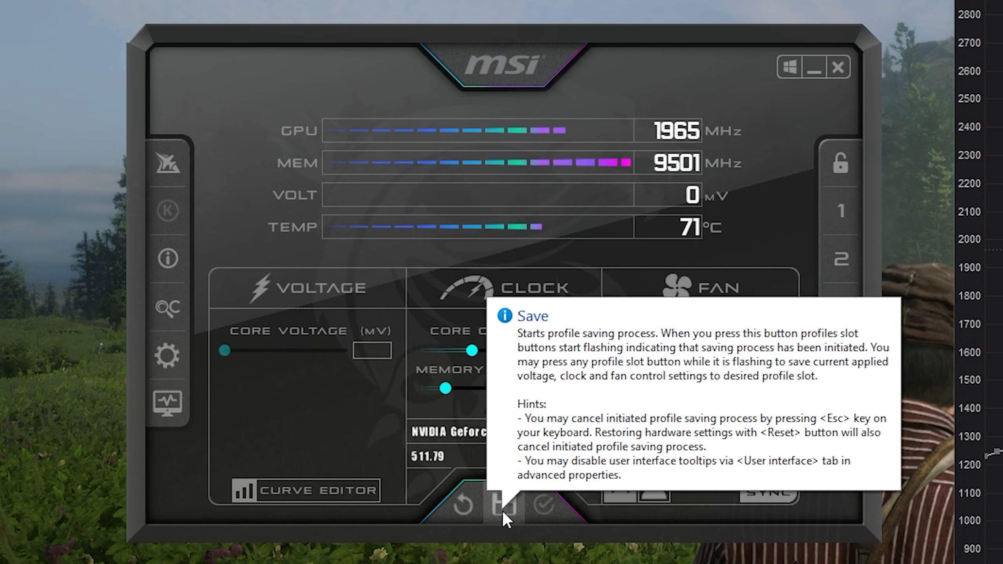
# Save the undervolt settings to profile slot 5 with applying at Windows startup enabled, and lock the profiles
pyautogui.click(503, 510)
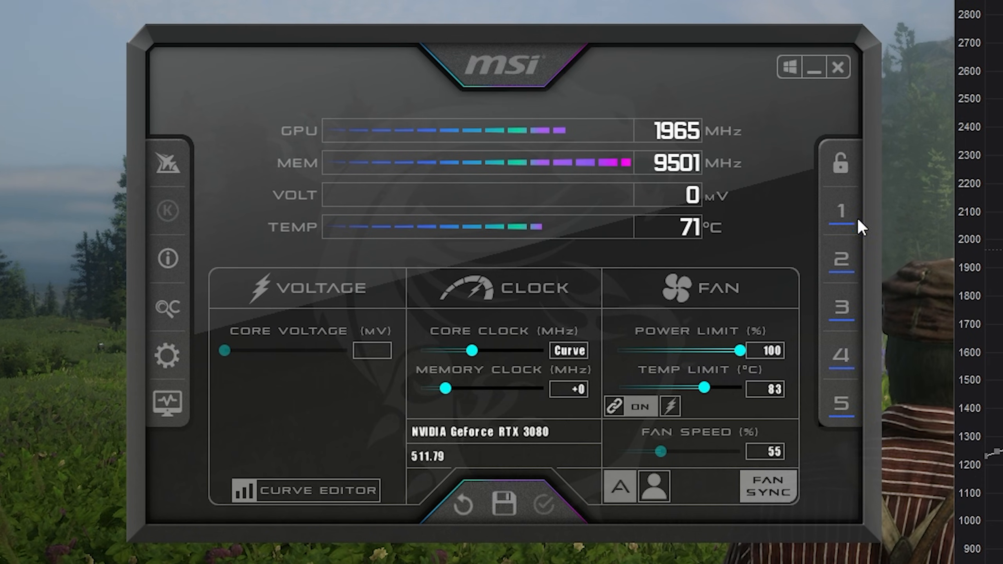
pyautogui.click(842, 164)
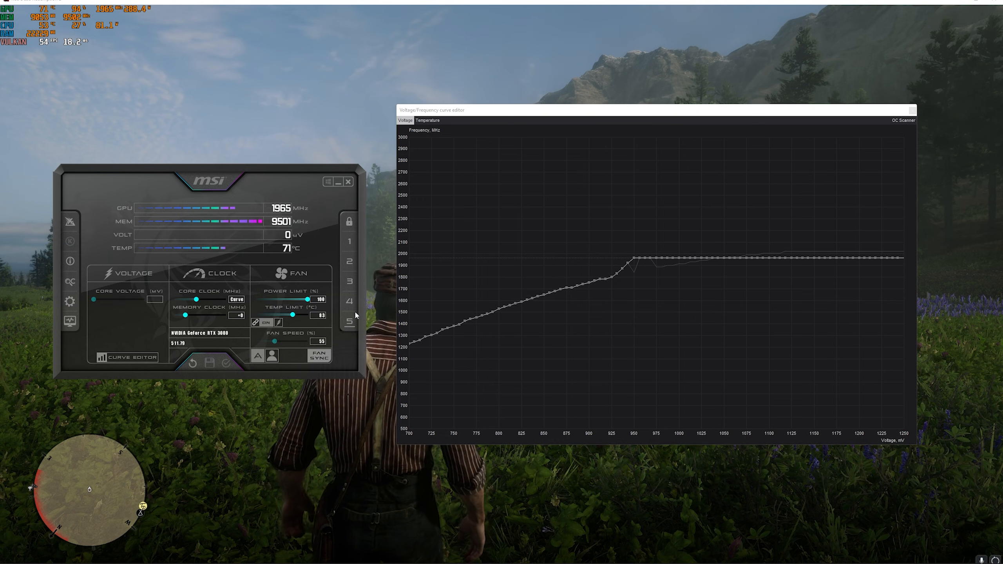
pyautogui.click(350, 244)
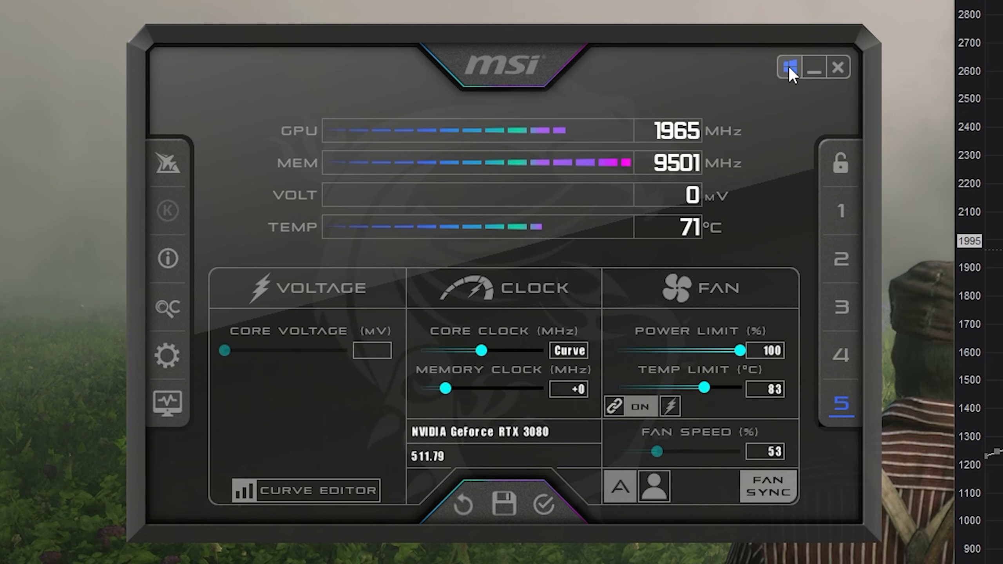
pyautogui.click(838, 161)
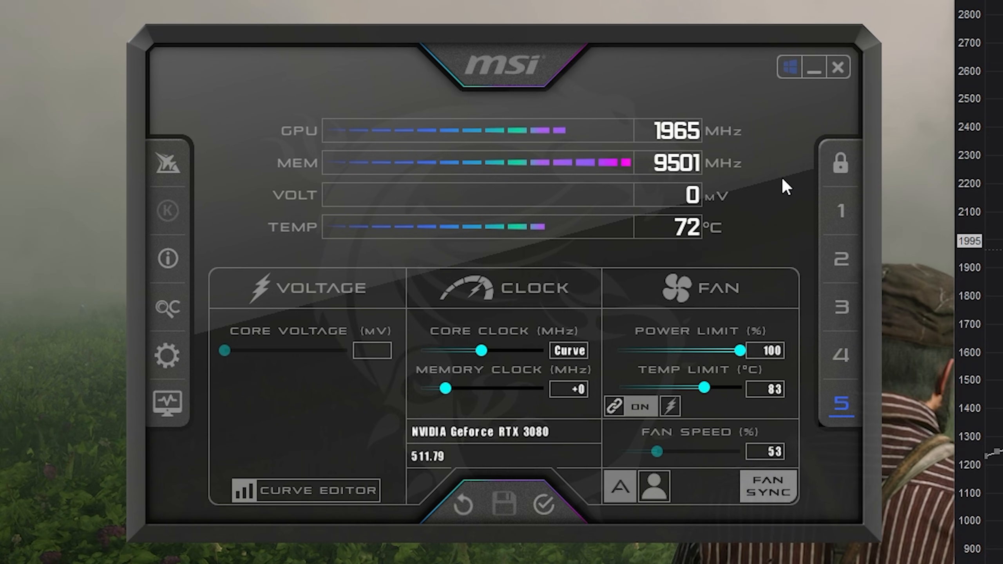